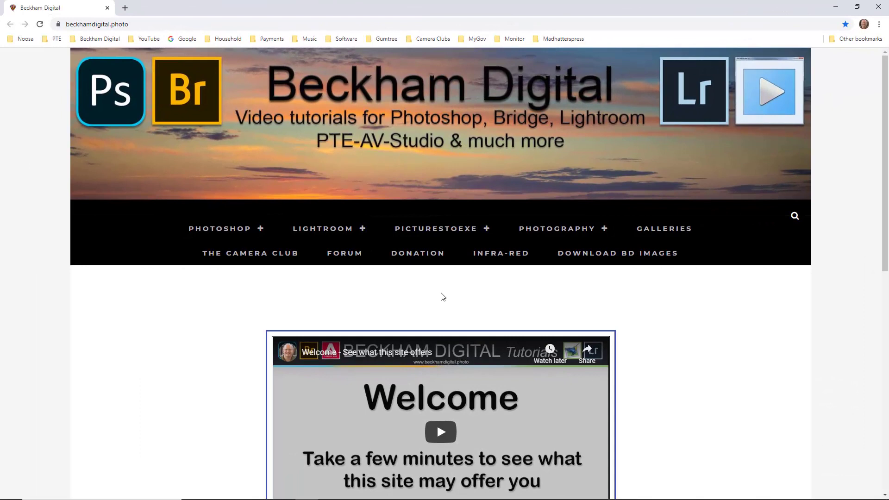
- Browse Beckham Digital's Styles & Themes page to the 2 Landscape images slide styles
mouse_move(470, 232)
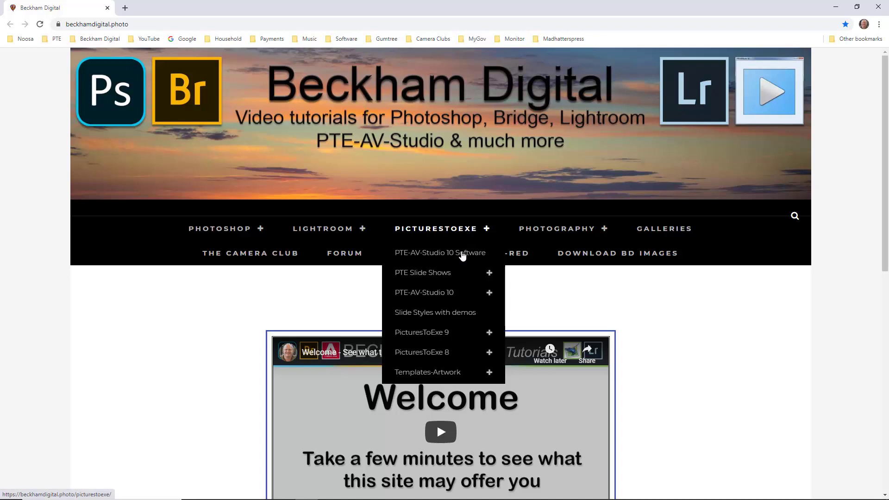
mouse_move(448, 295)
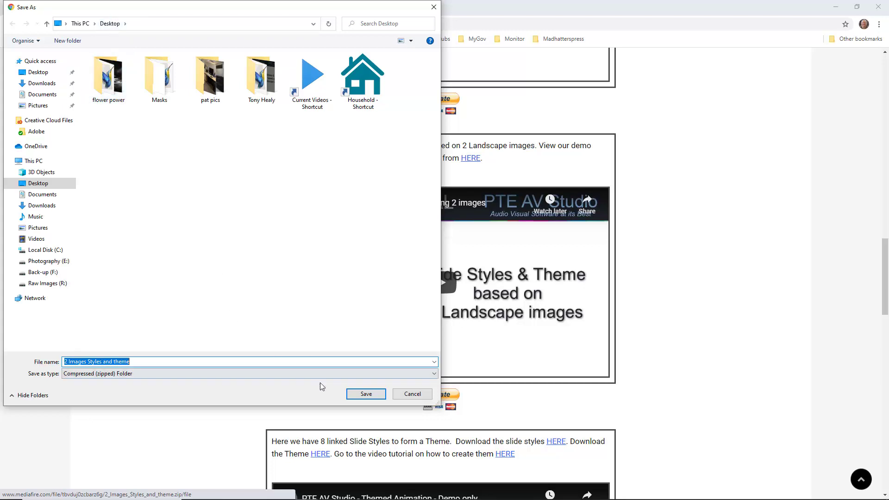
- Save the '2 Images Styles and theme' zip file to the Desktop
left_click(365, 395)
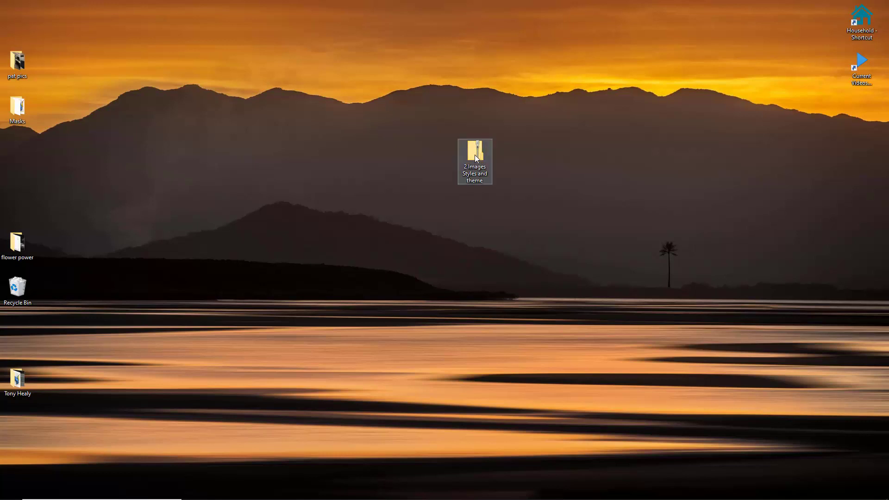
- Minimize Chrome to reveal the downloaded '2 Images Styles and theme' zip on the desktop
mouse_move(476, 166)
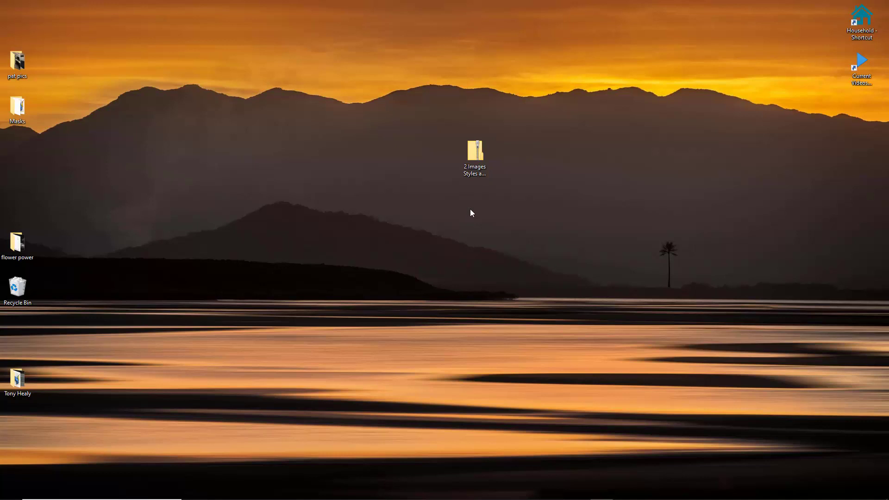
- Extract the '2 Images Styles and theme' zip and place the extracted folder beside it
left_click(477, 155)
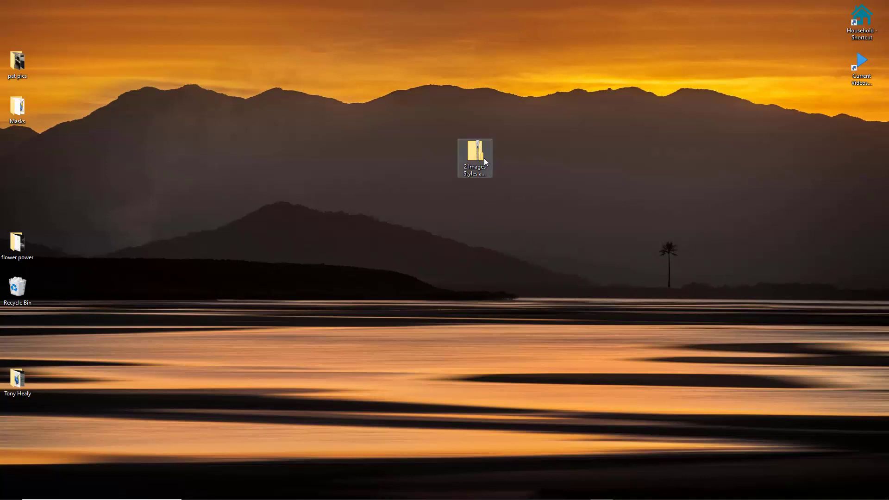
right_click(477, 155)
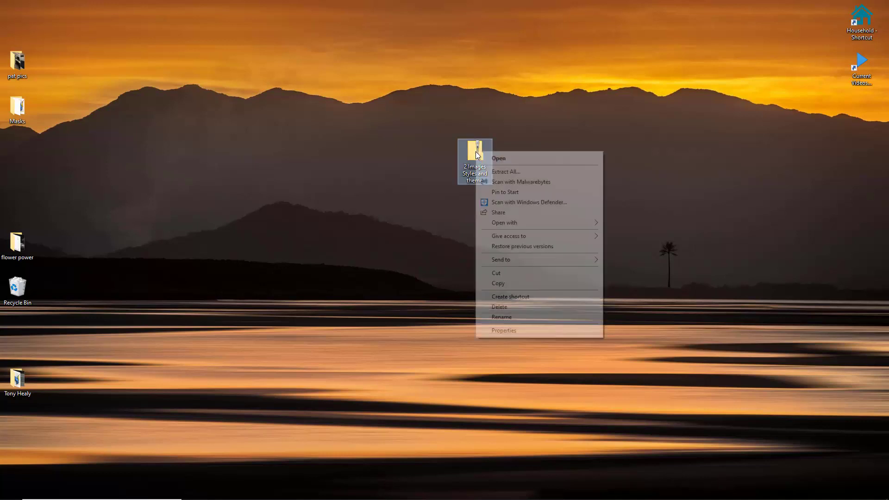
left_click(508, 172)
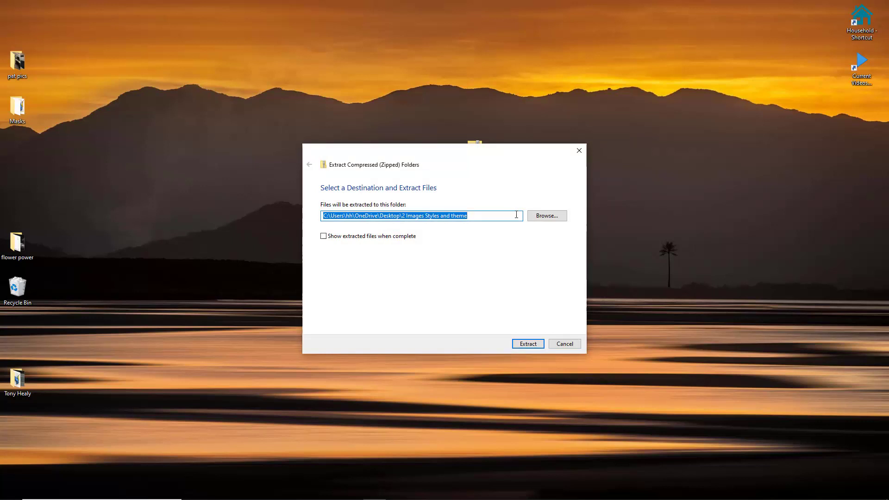
left_click(528, 345)
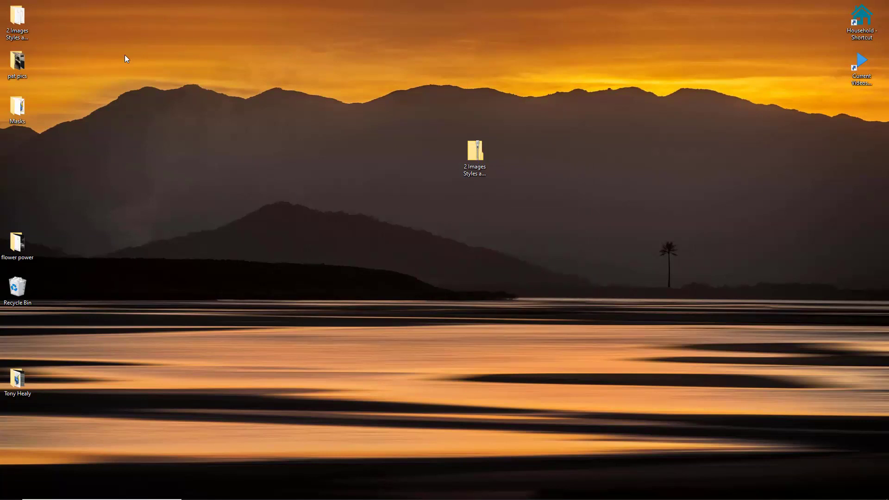
left_click_drag(21, 15, 538, 153)
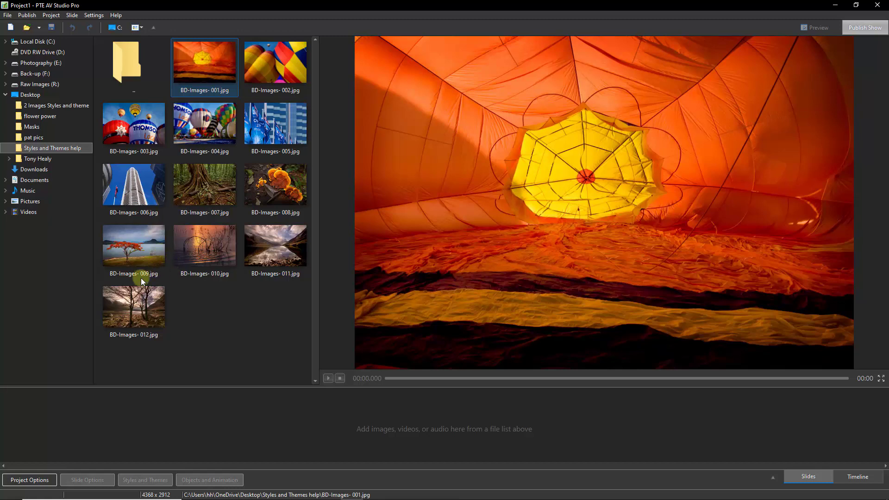
- Add all 12 BD-Images pictures as slides and bring up Styles and Themes
key("ctrl+a")
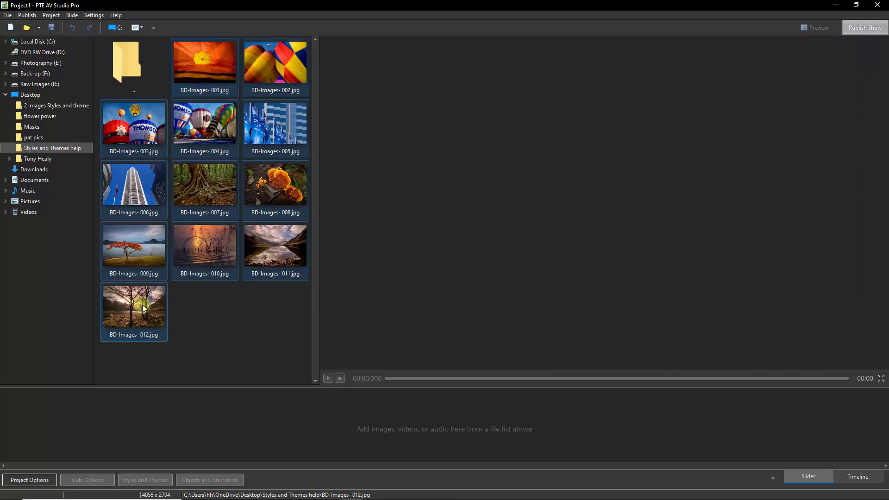
left_click_drag(142, 305, 80, 439)
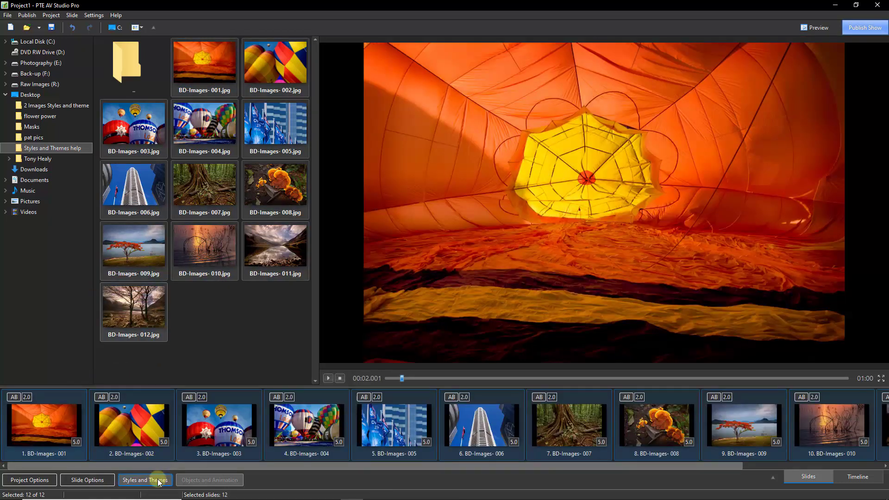
left_click(146, 479)
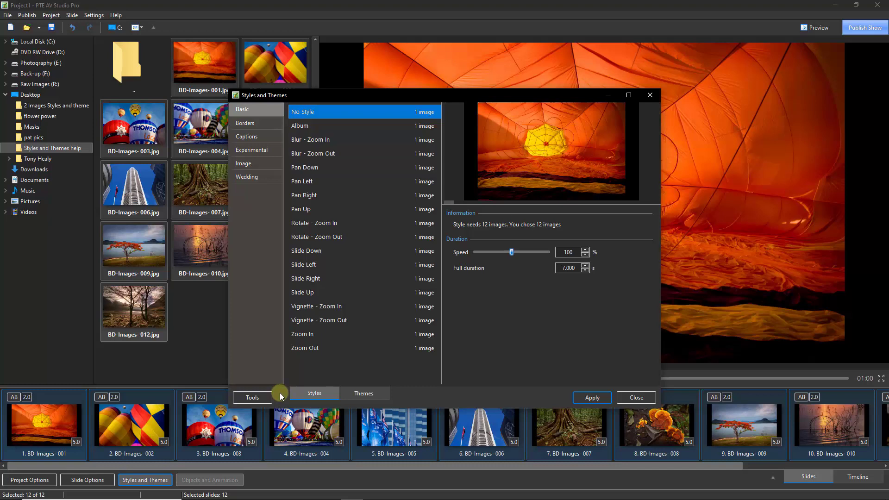
left_click(277, 396)
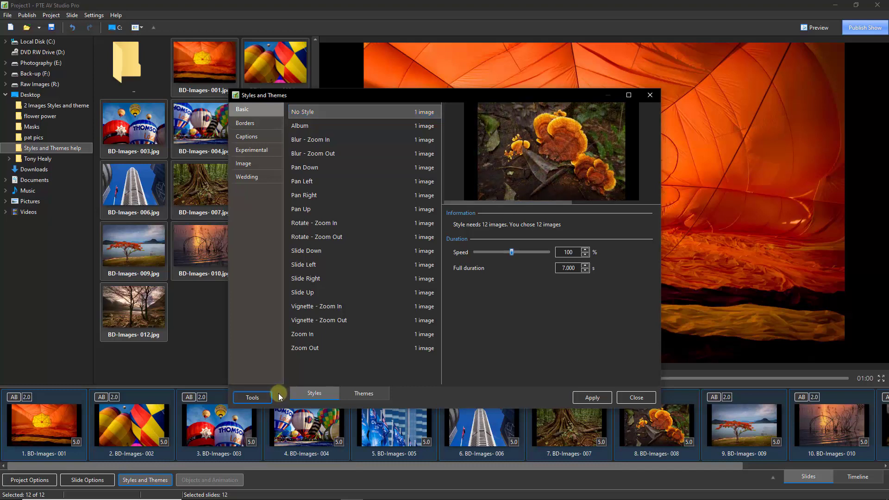
- Start a style import and browse to the Desktop's '2 Images Styles and theme' folder
left_click(254, 400)
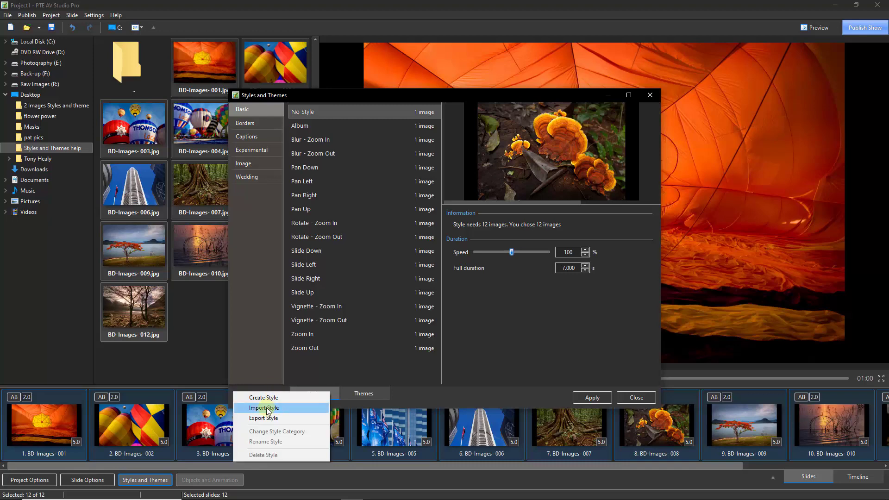
left_click(265, 408)
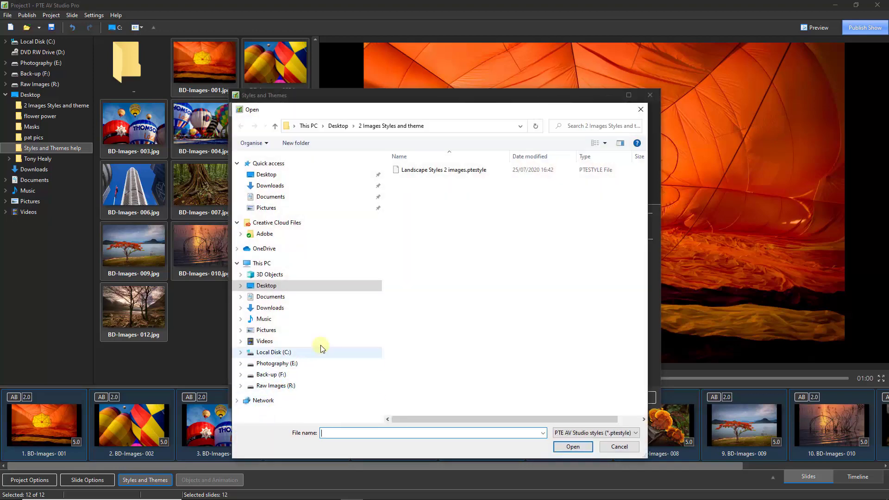
left_click(259, 287)
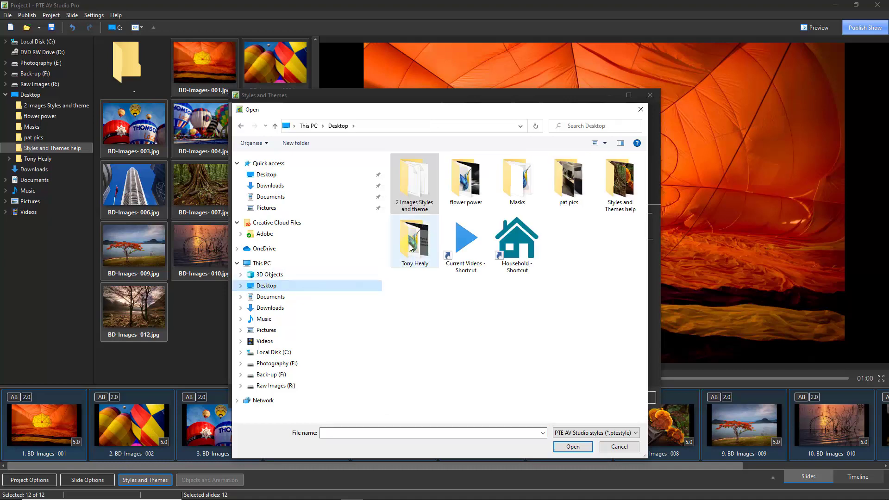
double_click(415, 176)
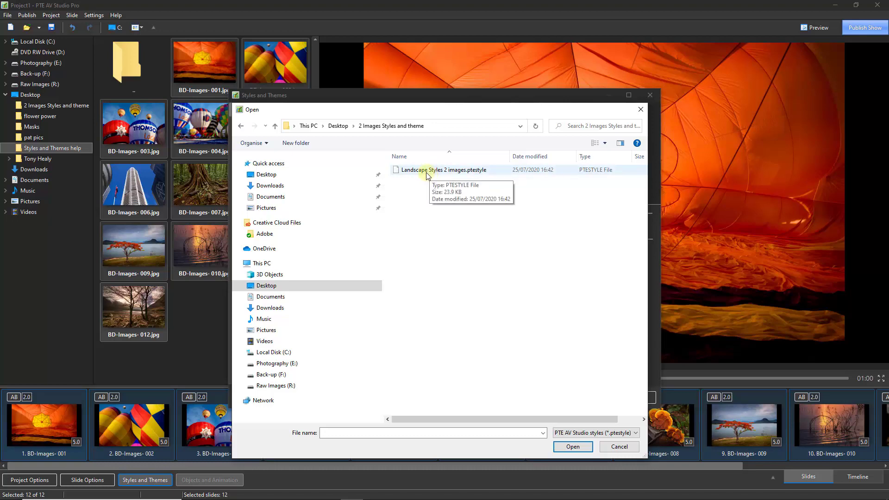
- Import 'Landscape Styles 2 images.ptestyle' and preview styles 2 Images 001, 002 and 003
double_click(428, 170)
left_click(422, 168)
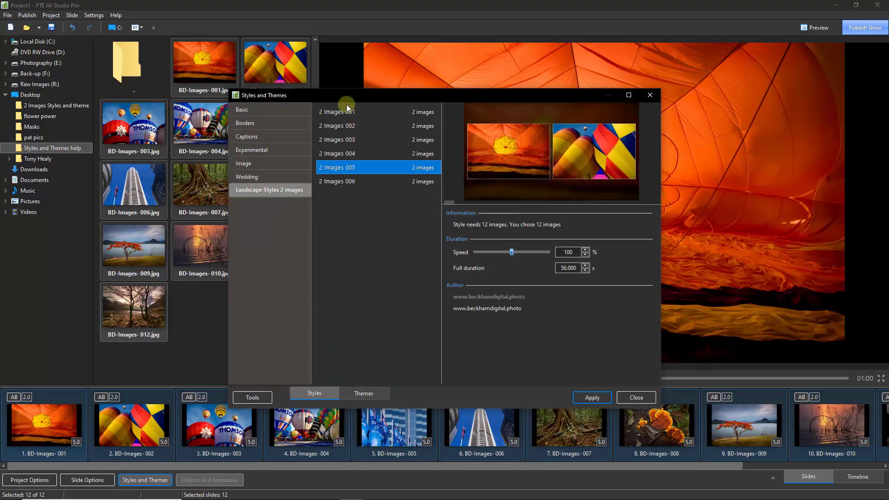
left_click(342, 116)
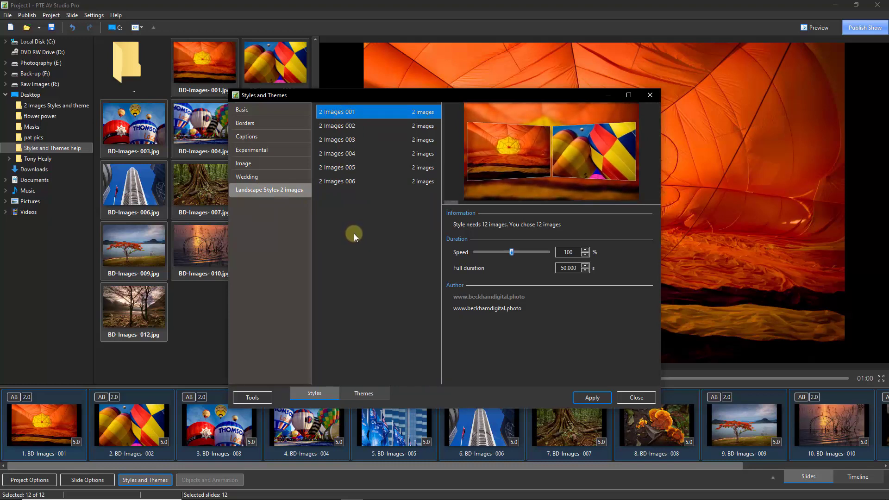
left_click(343, 129)
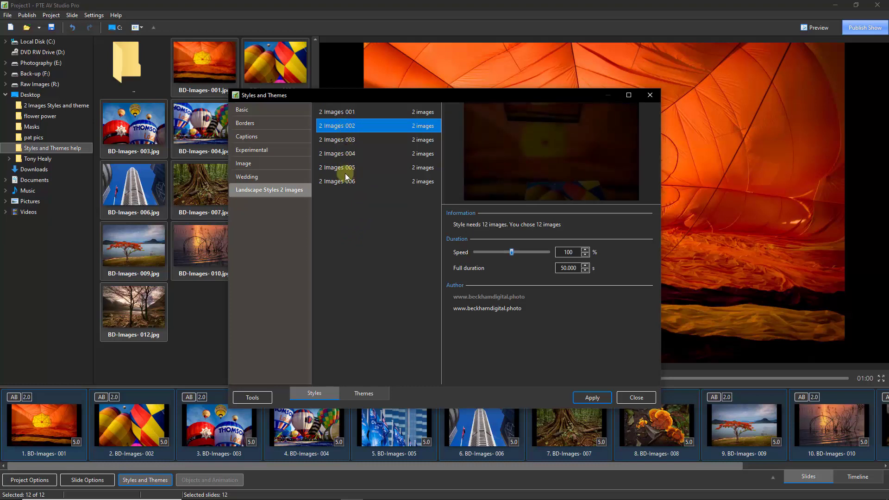
left_click(341, 141)
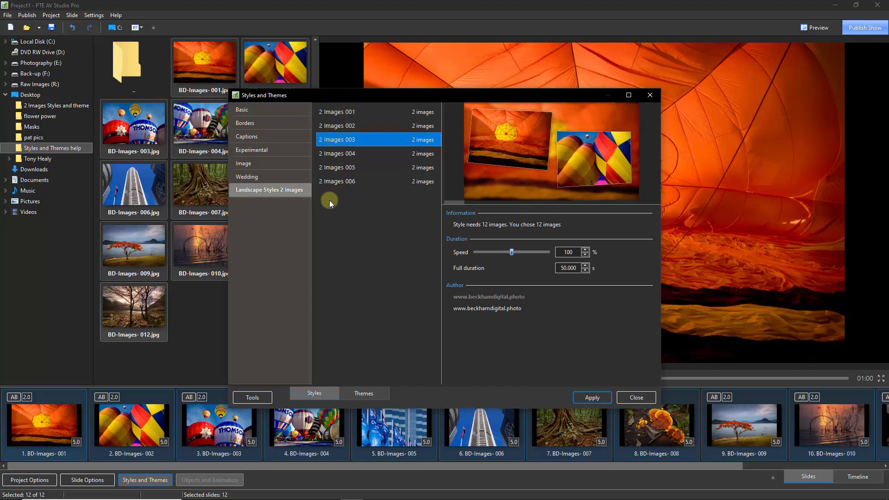
- Merge the first two slides into one using the 2 Images 001 style
left_click(635, 398)
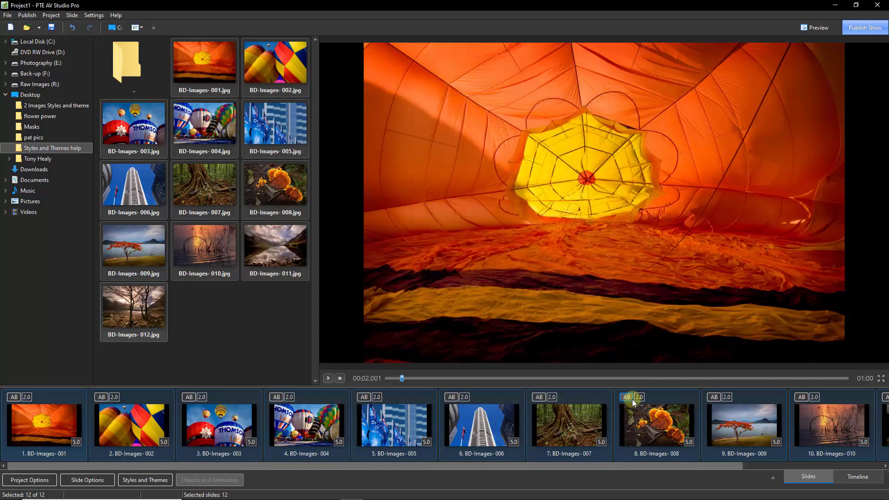
left_click(51, 423)
left_click(122, 425, "ctrl")
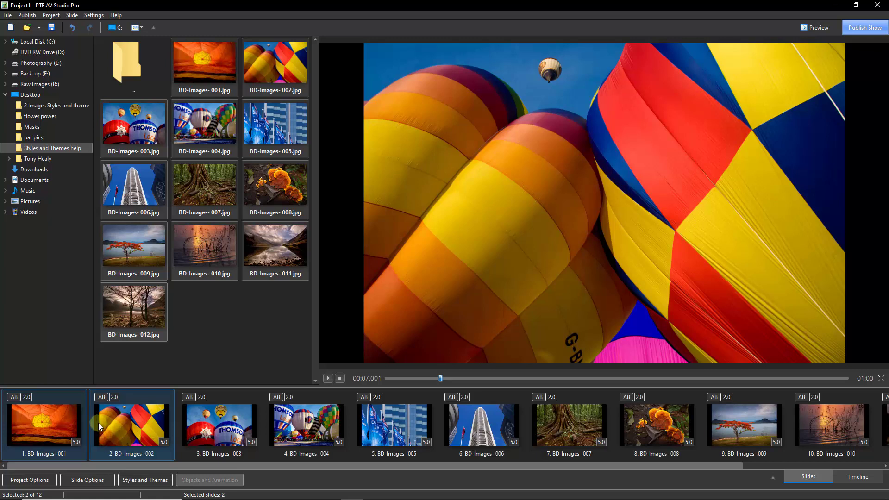
left_click(129, 482)
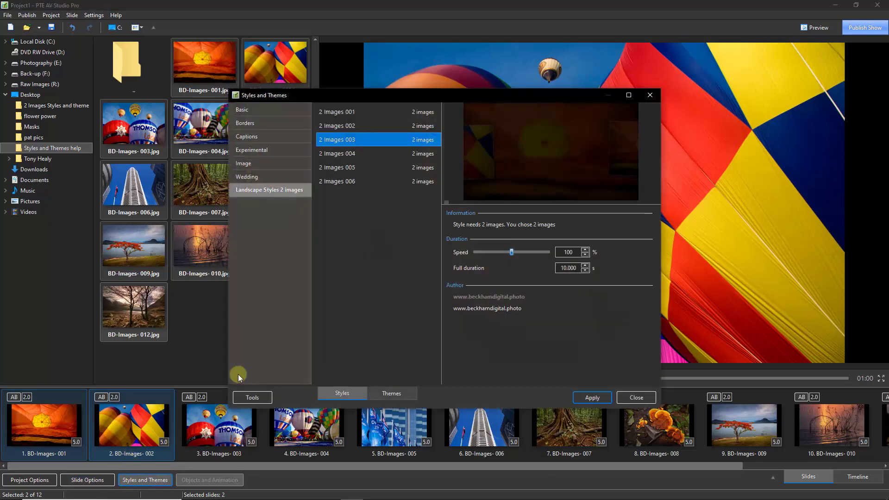
left_click(333, 112)
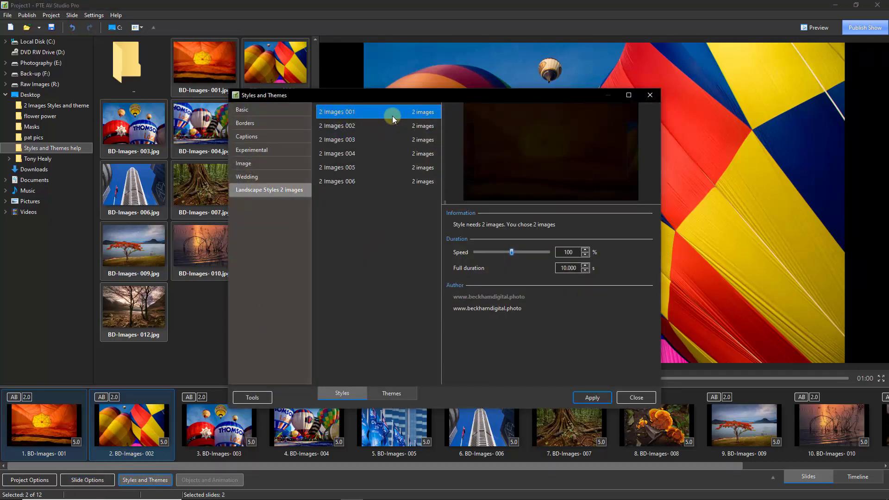
double_click(355, 111)
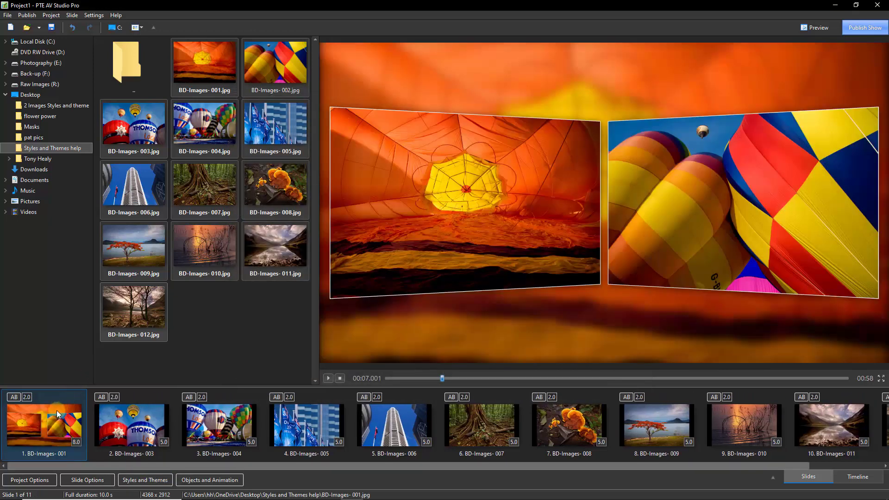
- Merge slides BD-Images-003/004 with a two-image style and 005/006 with 2 Images 003
left_click(133, 423)
left_click(210, 421, "ctrl")
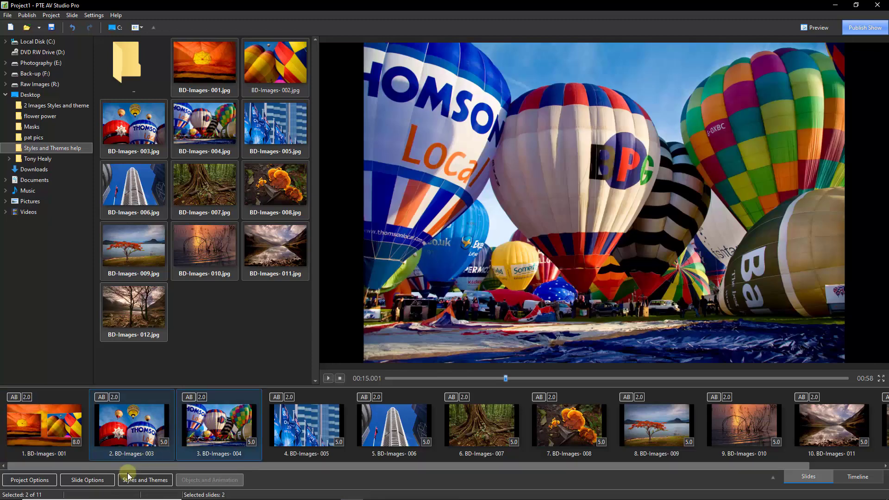
left_click(331, 128)
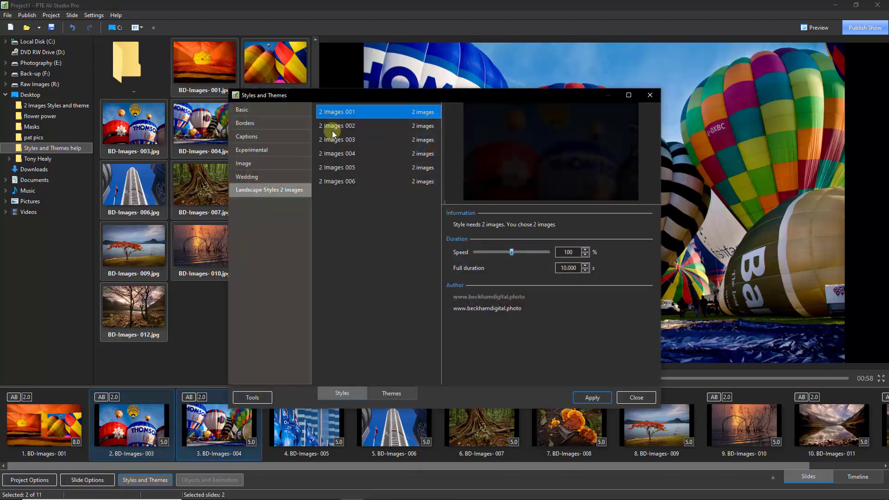
double_click(331, 128)
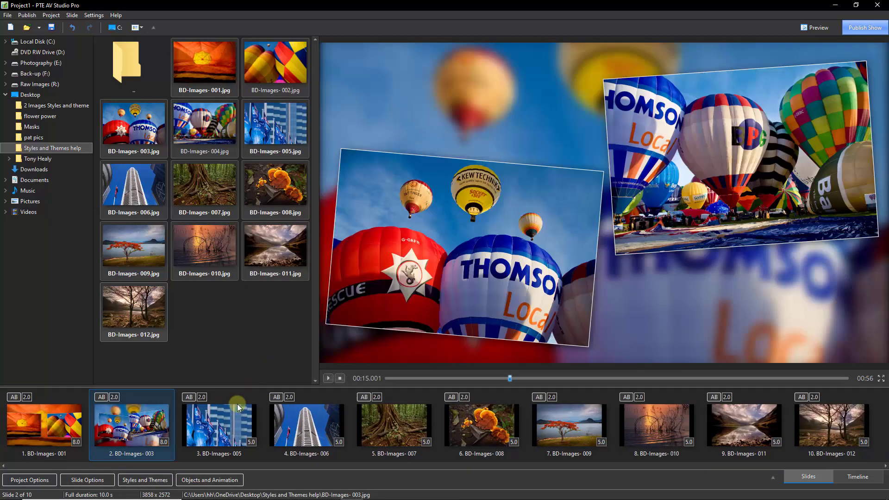
left_click(216, 422)
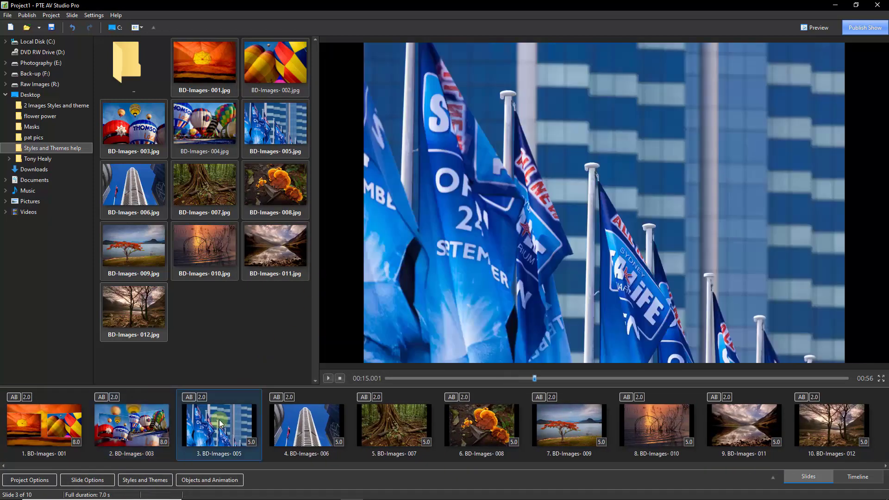
left_click(287, 422, "ctrl")
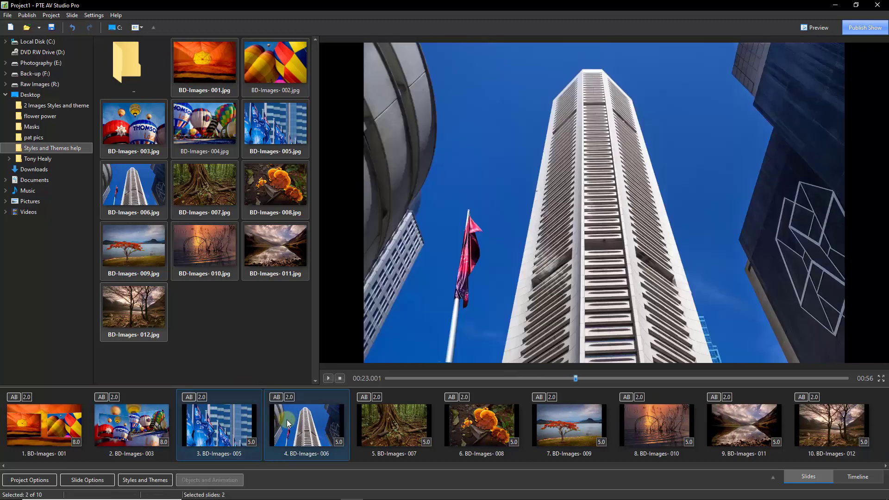
left_click(147, 480)
double_click(341, 141)
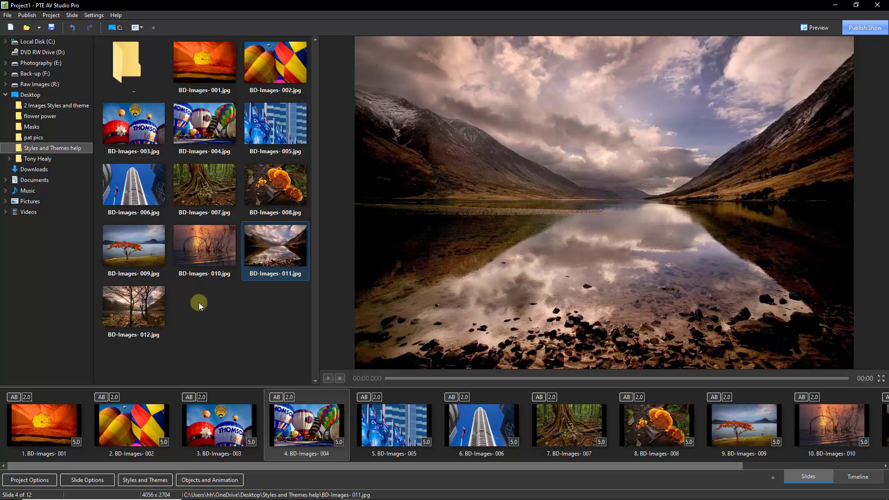
- Import the '2 Images.ptetheme' theme file into the Themes list
left_click(141, 482)
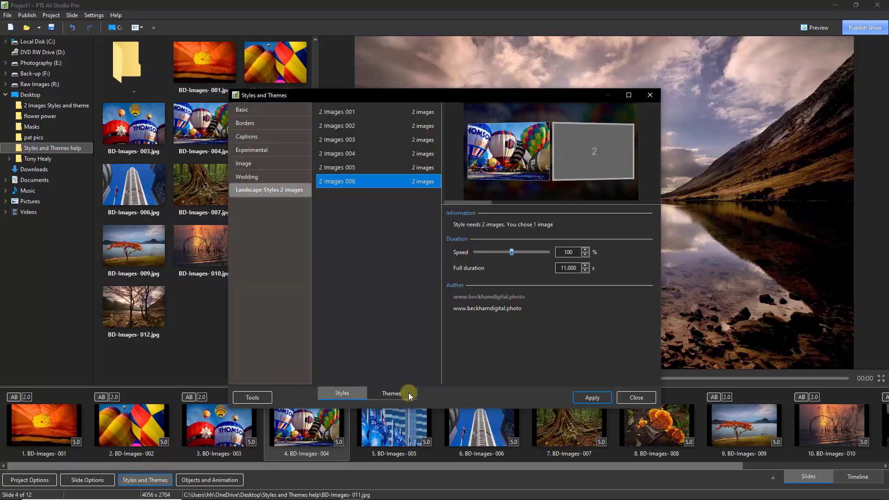
left_click(408, 393)
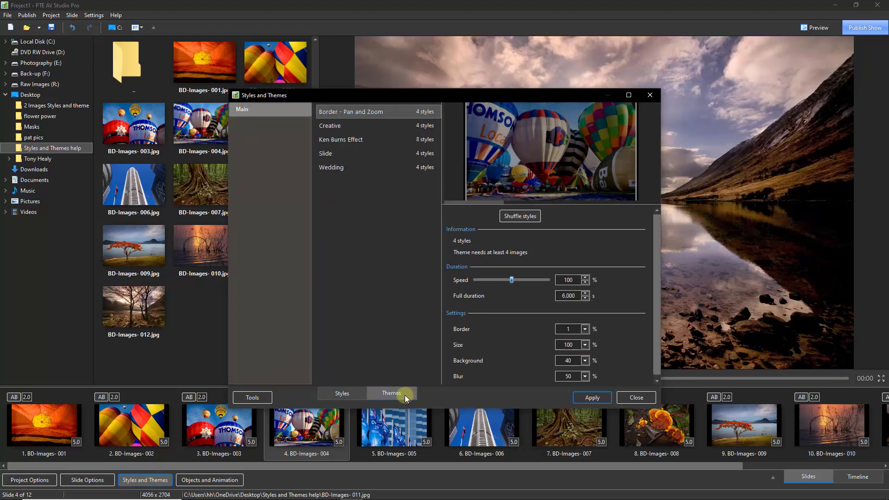
left_click(257, 397)
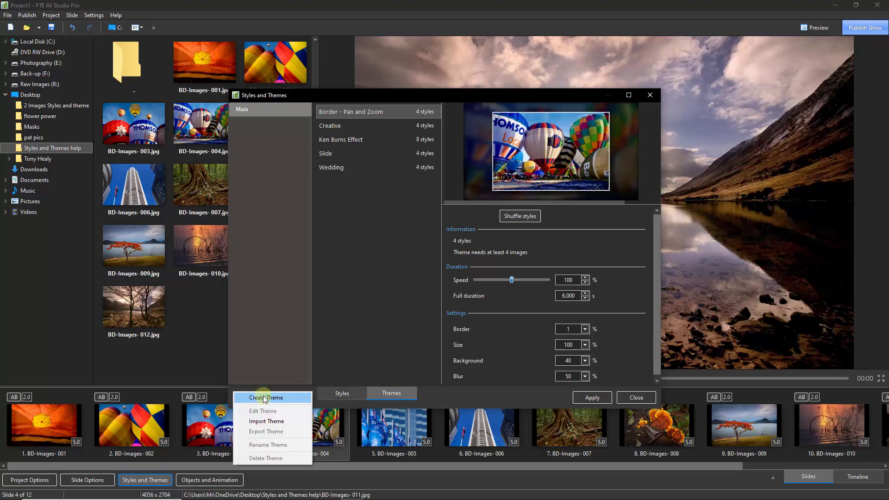
left_click(263, 422)
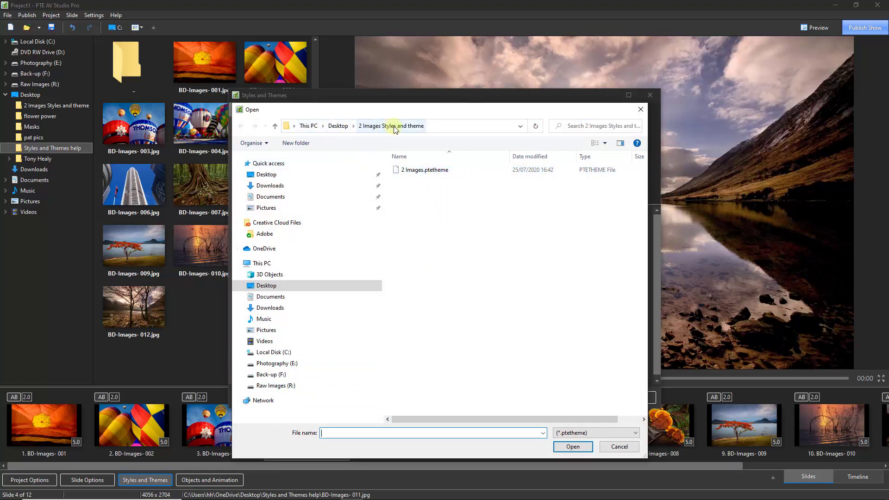
left_click(416, 172)
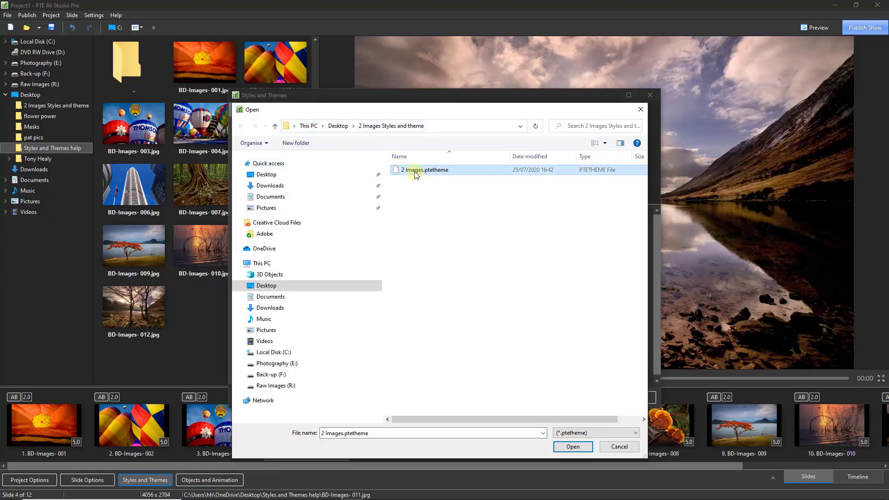
double_click(416, 172)
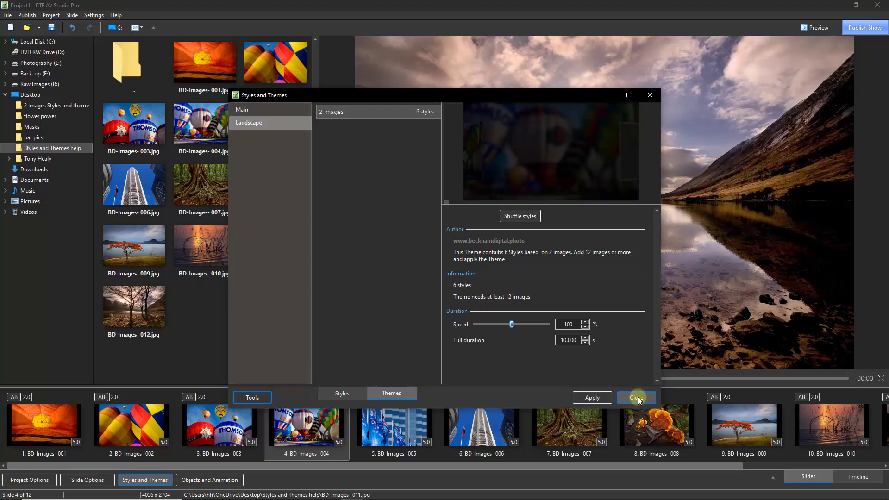
- Select all twelve slides and apply the 2 Images theme, producing six two-image slides
left_click(637, 399)
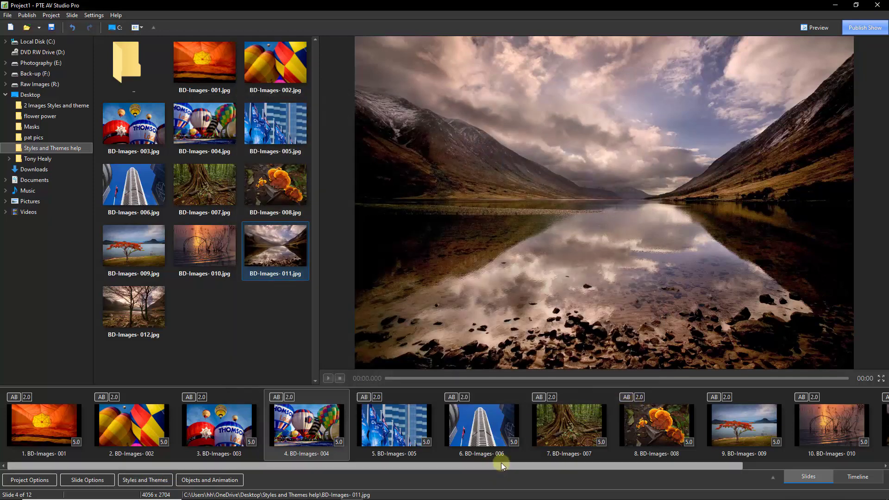
left_click_drag(501, 465, 655, 465)
left_click(833, 422)
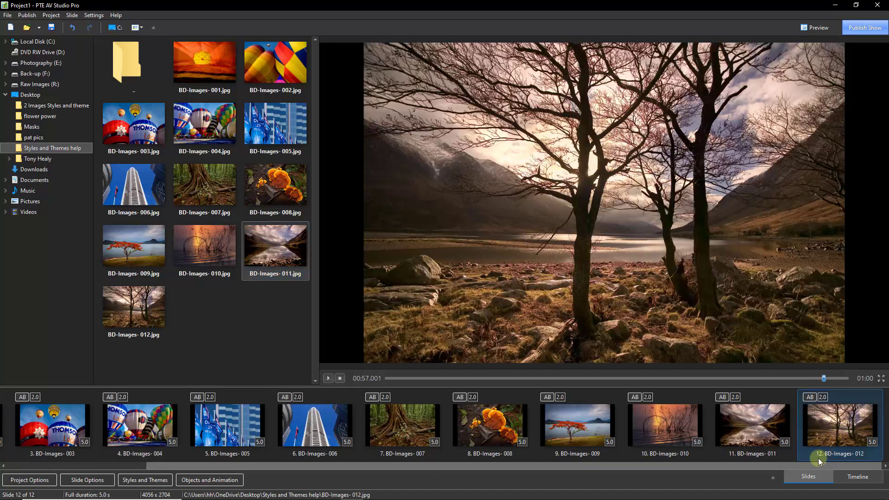
left_click_drag(809, 466, 572, 463)
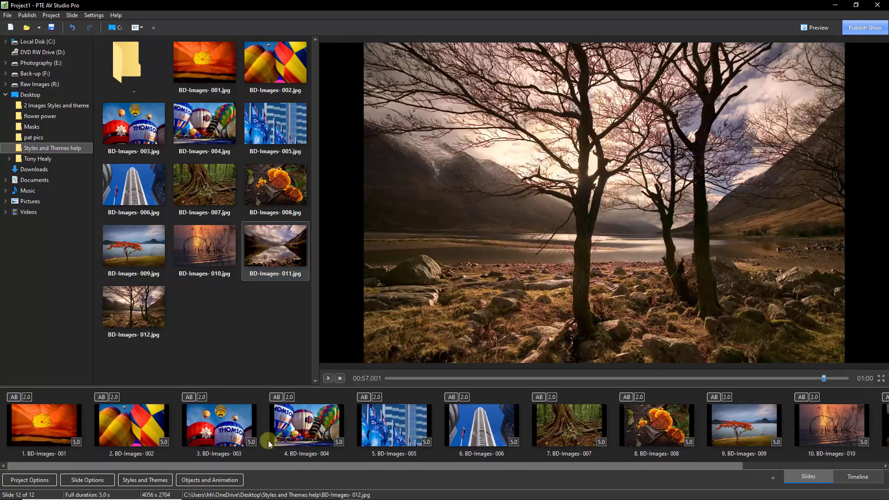
left_click(36, 421, "shift")
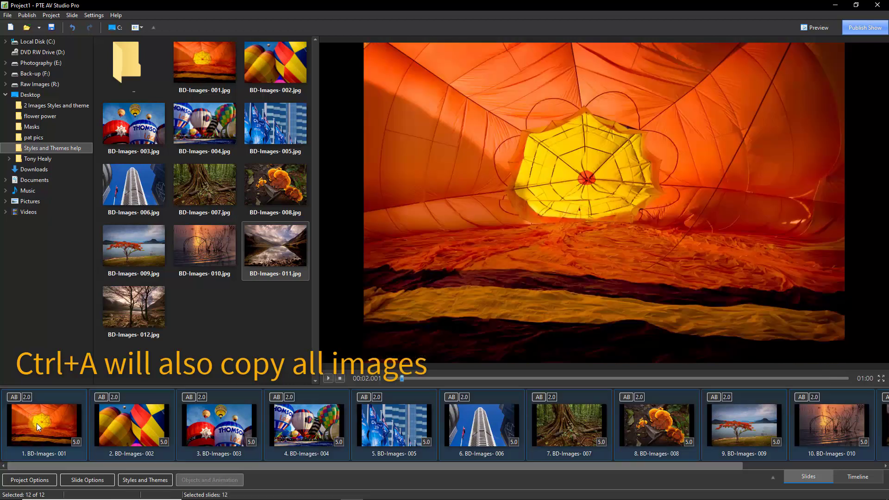
left_click(141, 480)
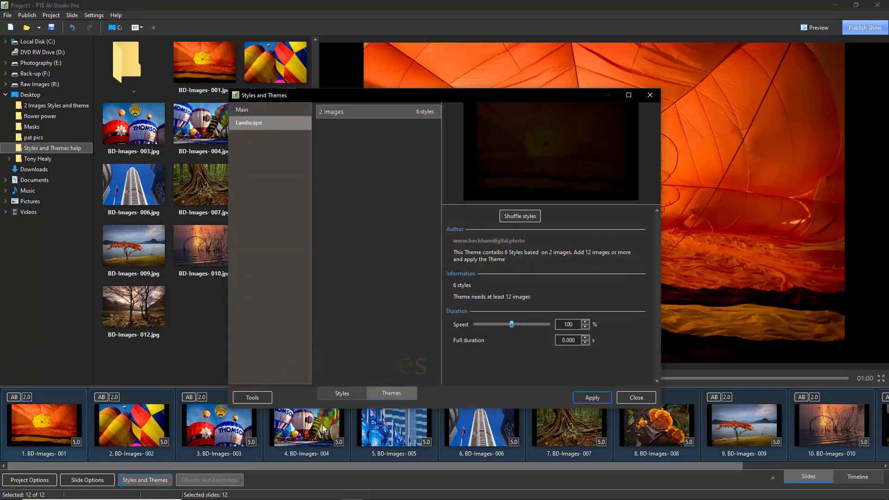
left_click(330, 113)
key("Return")
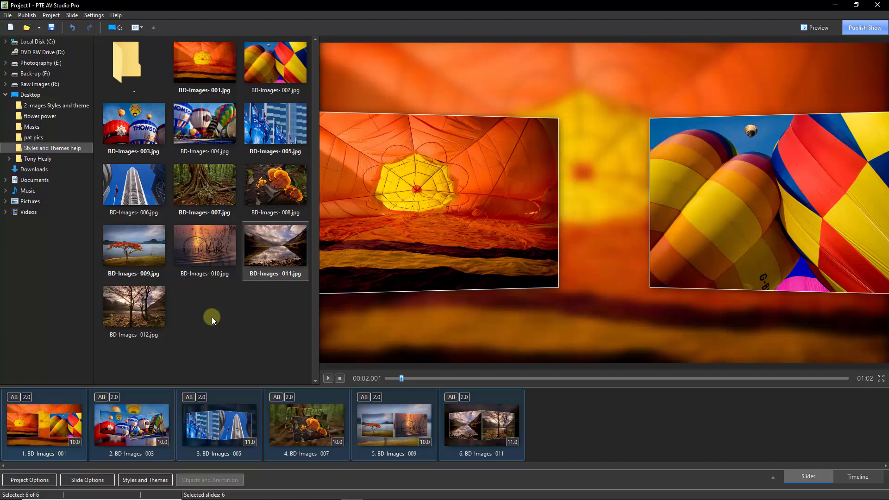
left_click(212, 317)
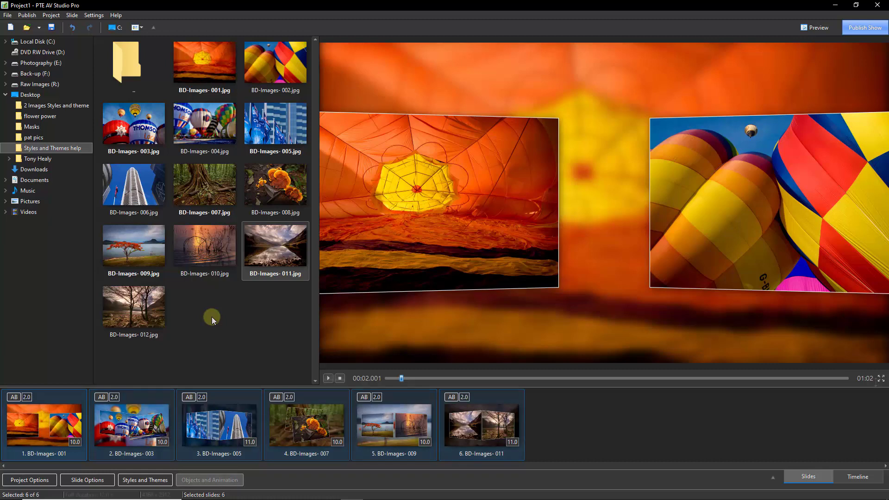